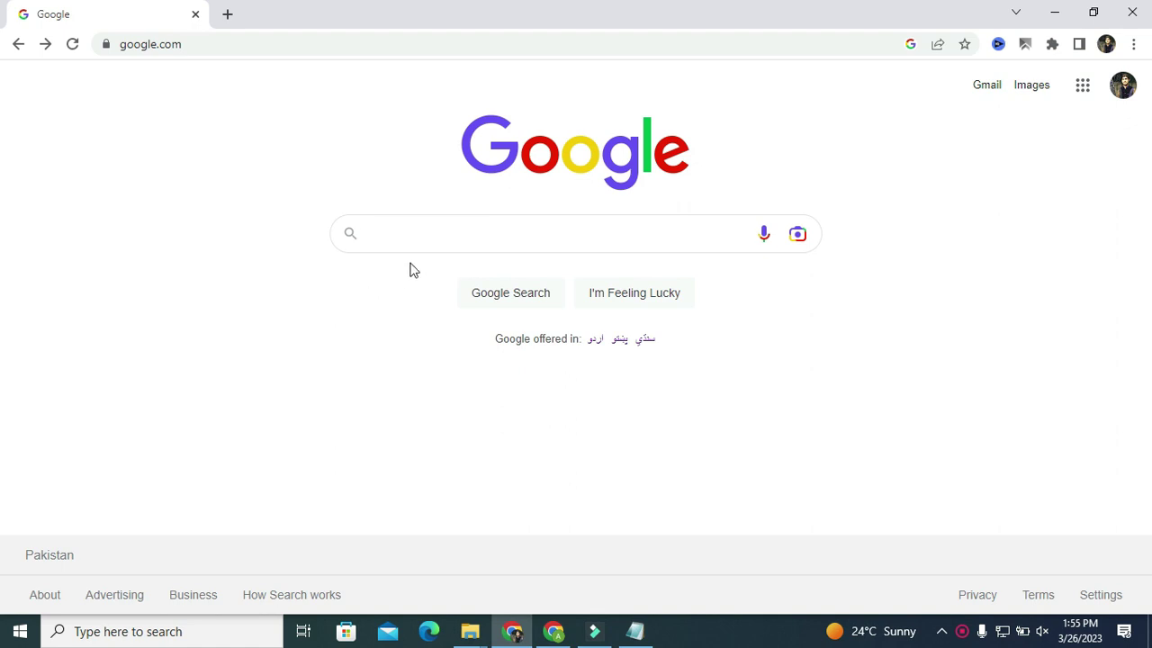
# Step: Search Google for 'canva'
pyautogui.write('can')
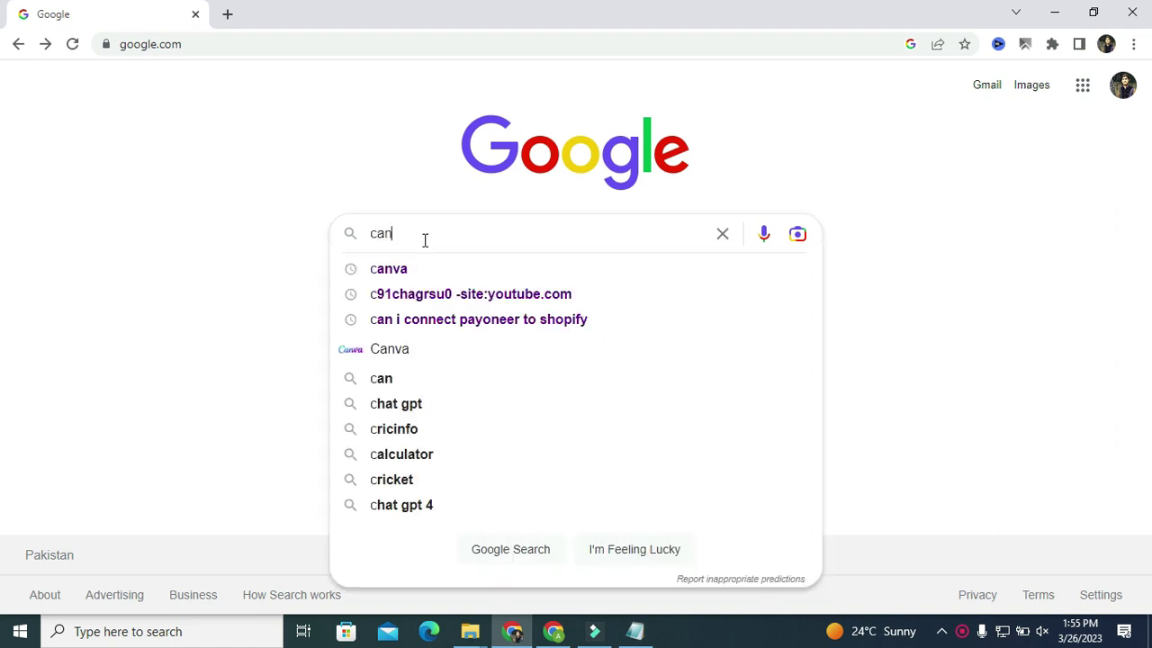
pyautogui.write('va')
pyautogui.press('Return')
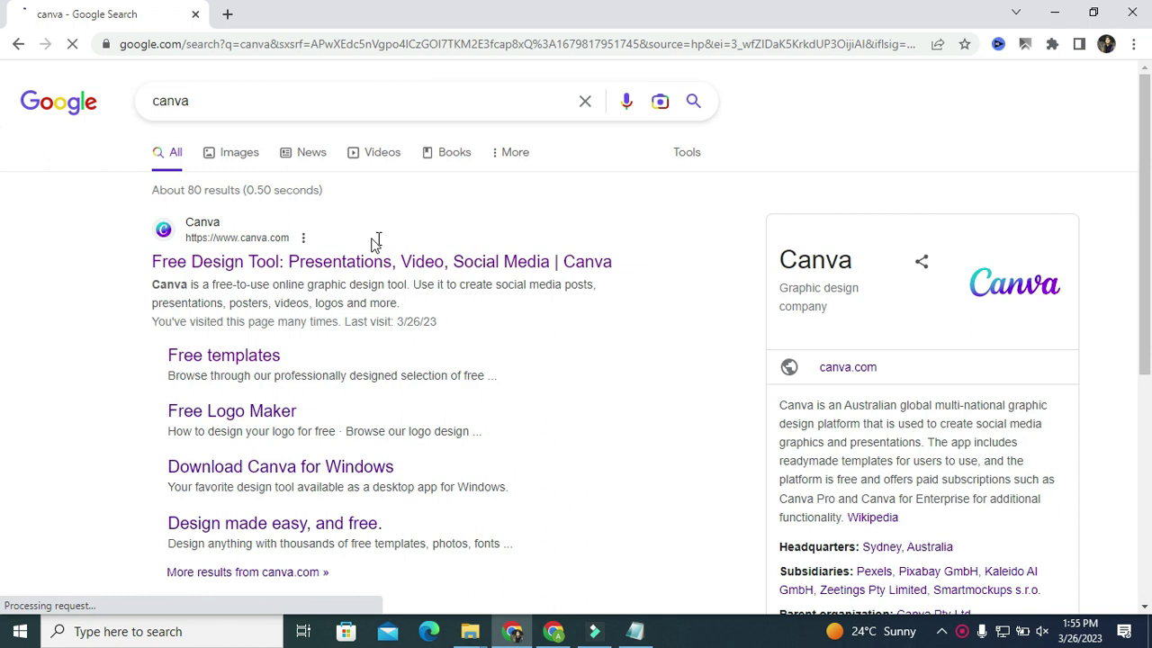
# Step: Go to Canva's official site and search its templates for 'football thumbnail'
pyautogui.click(333, 263)
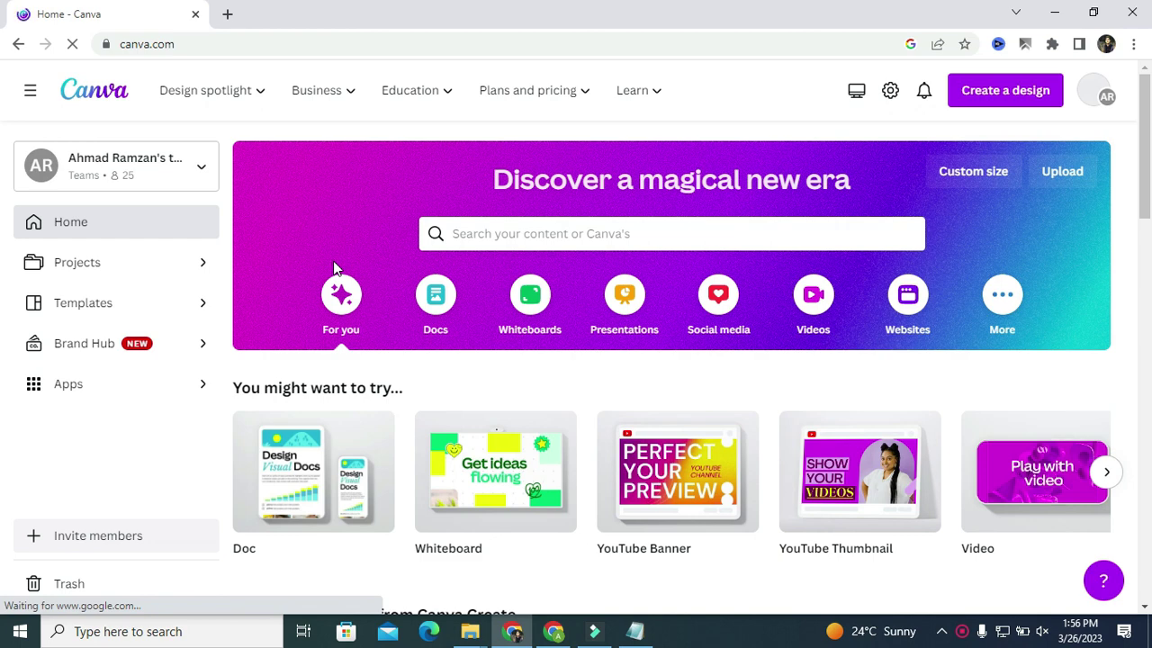
pyautogui.click(585, 234)
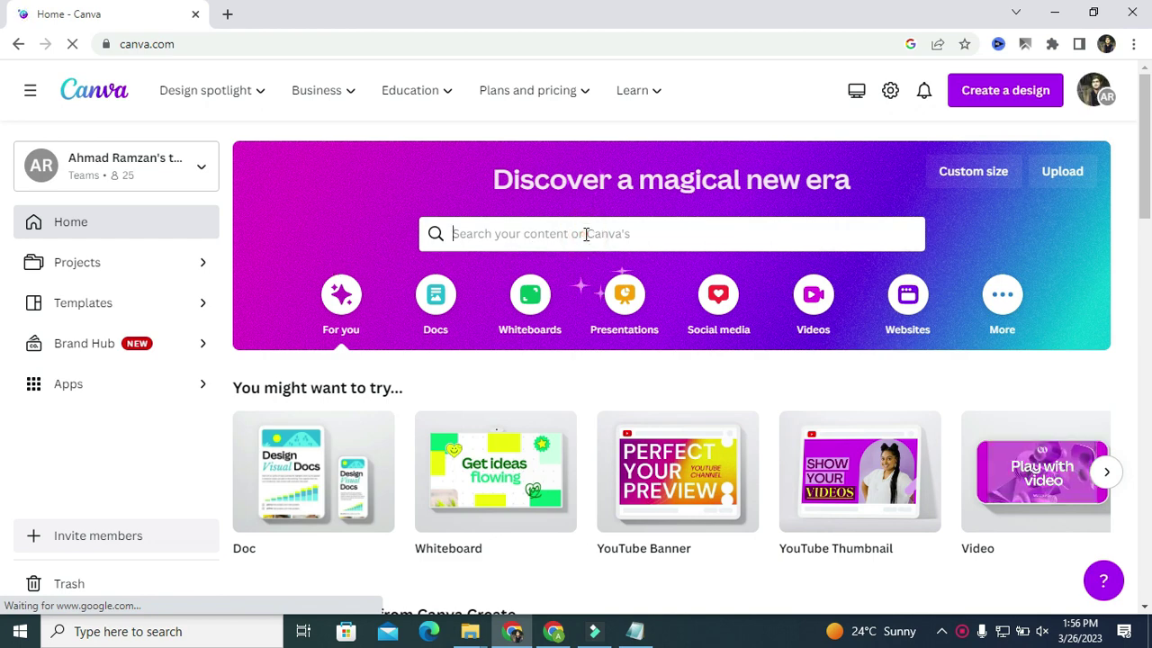
pyautogui.write('foo')
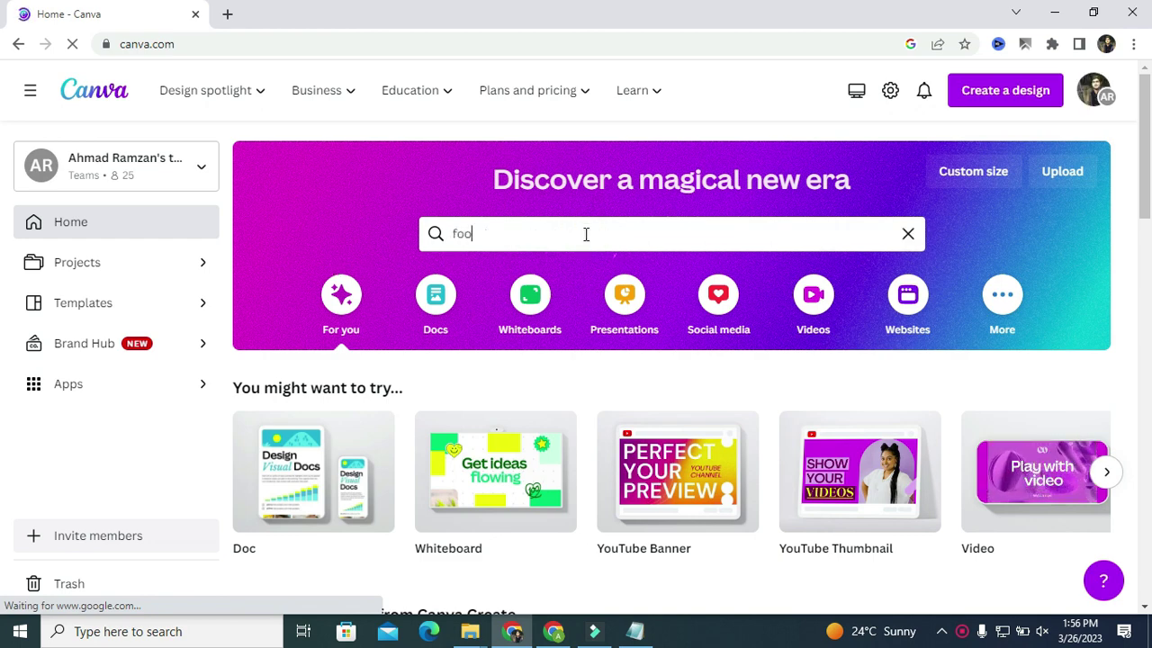
pyautogui.write('tball')
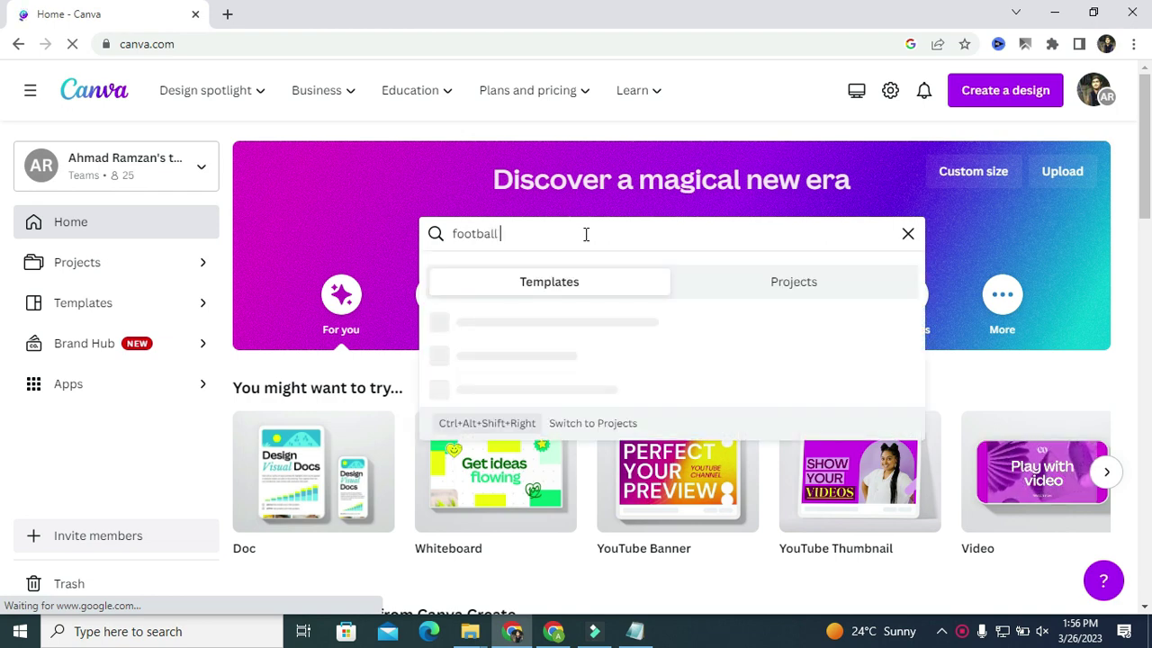
pyautogui.write(' thum')
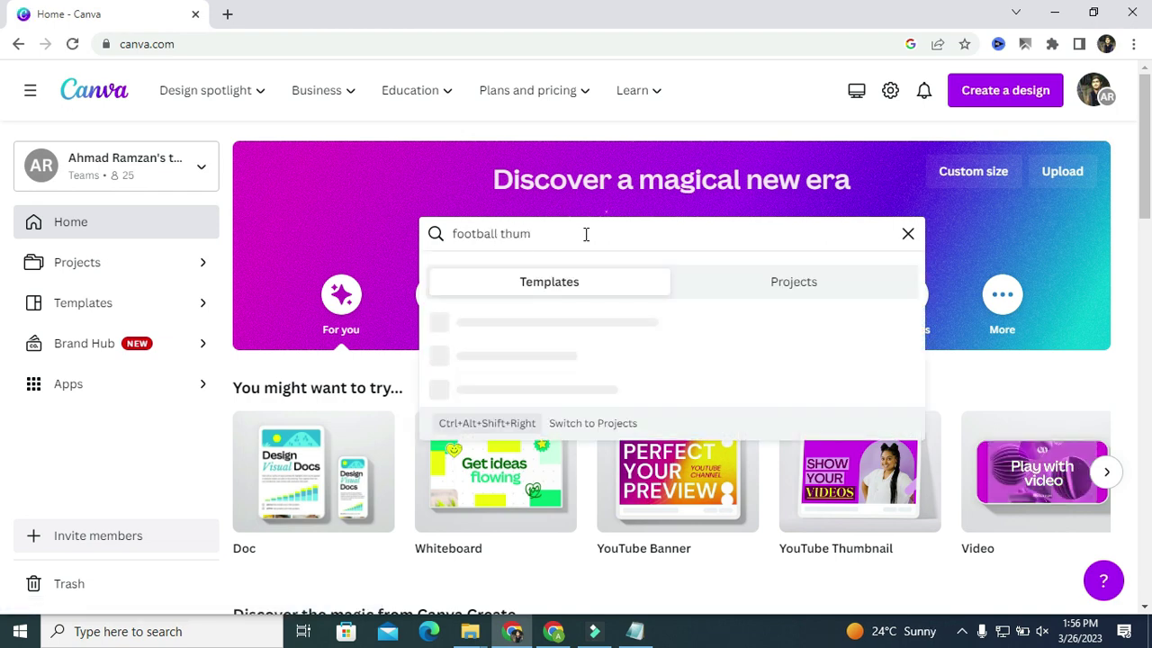
pyautogui.write('bnail')
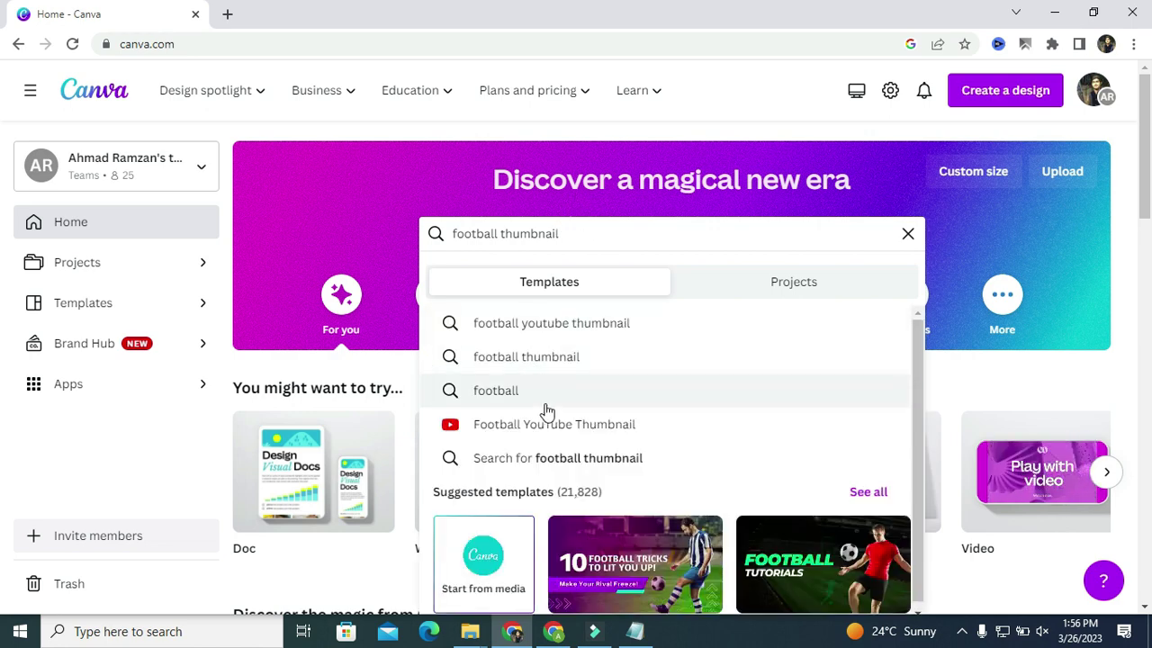
# Step: Open the Football YouTube Thumbnail listings and scroll down through the template grid
pyautogui.click(555, 436)
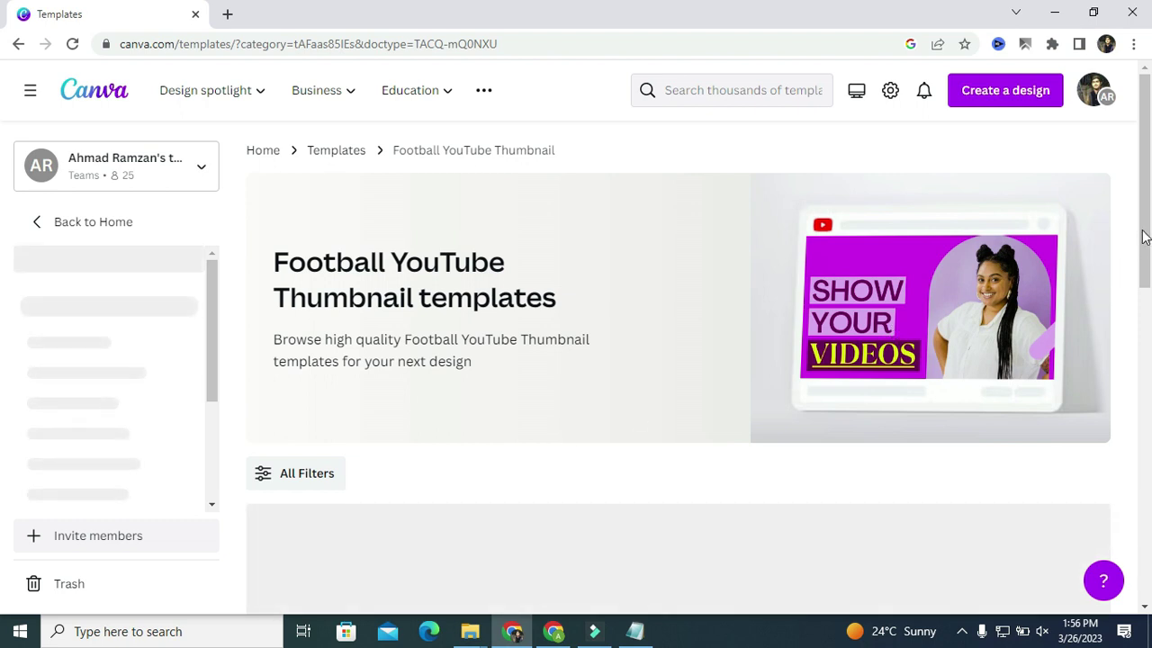
pyautogui.moveTo(1146, 220); pyautogui.dragTo(1146, 325)
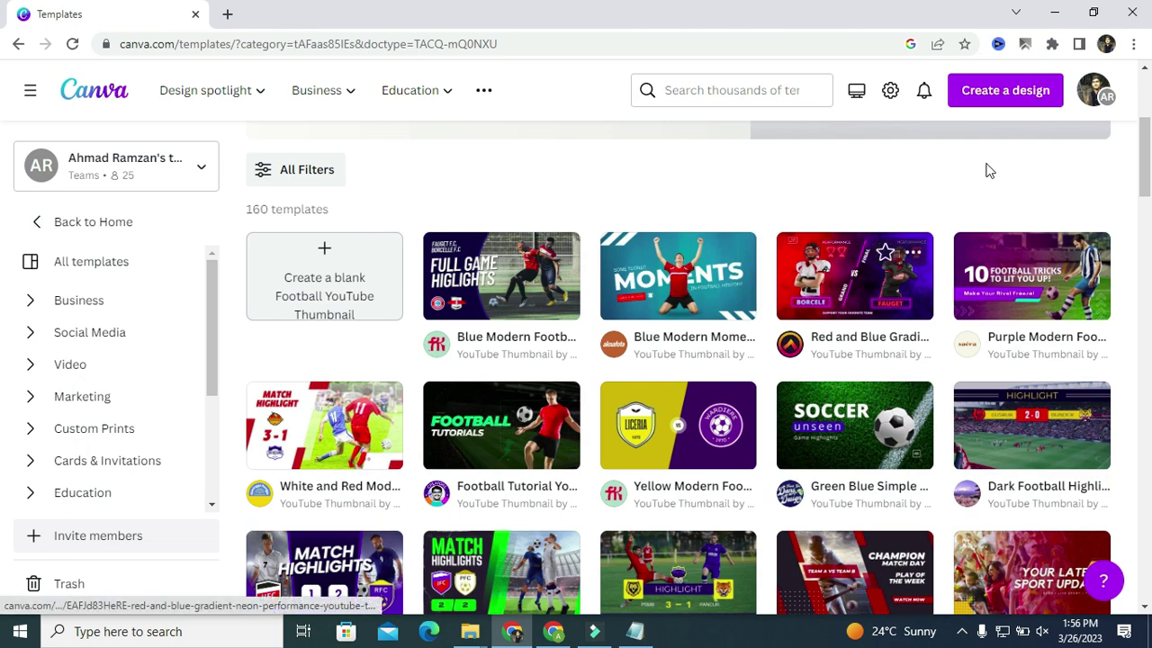
pyautogui.moveTo(1149, 153); pyautogui.dragTo(1149, 209)
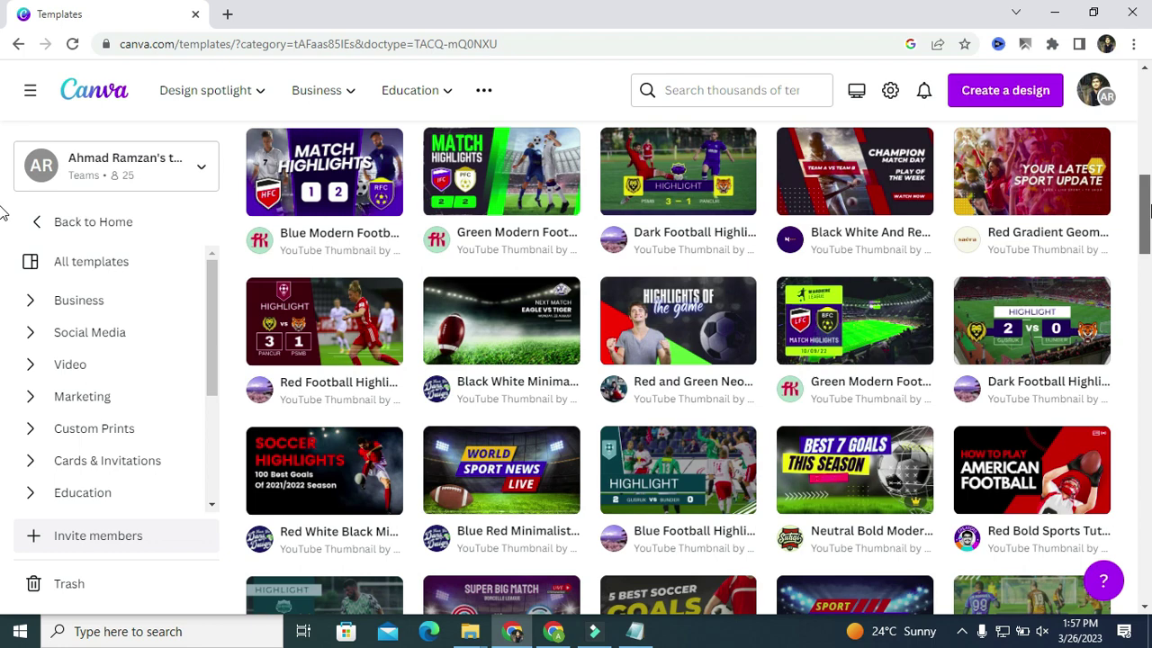
pyautogui.moveTo(1149, 209); pyautogui.dragTo(1148, 238)
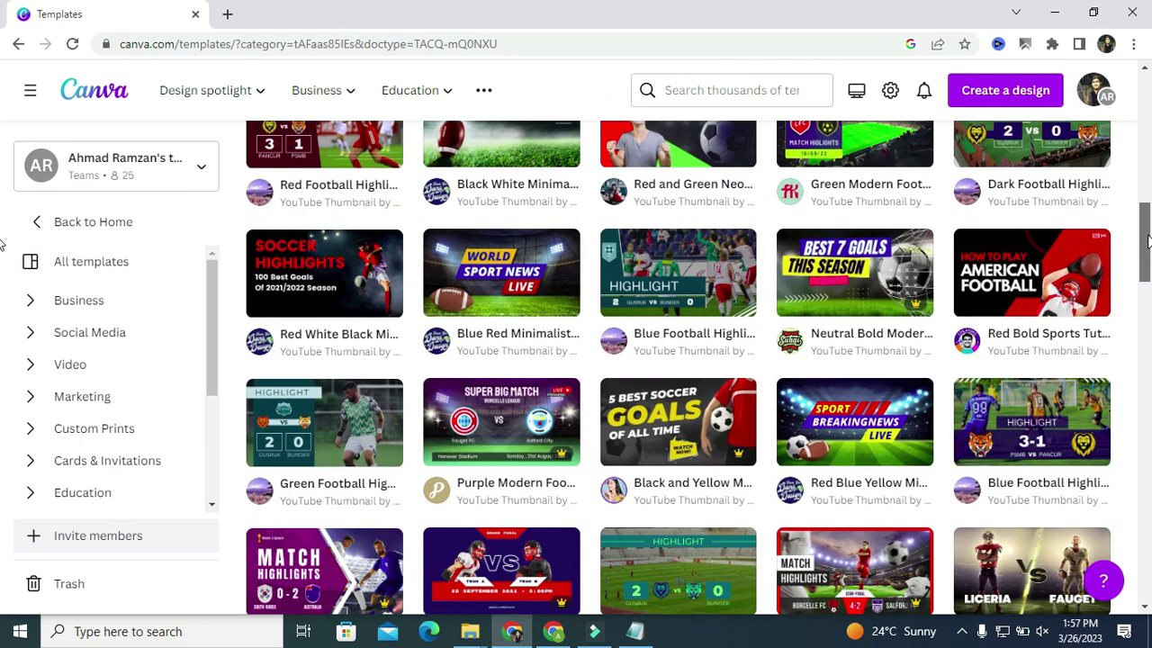
pyautogui.moveTo(1149, 239)
pyautogui.mouseDown()
pyautogui.moveTo(1146, 312)
pyautogui.moveTo(1149, 255)
pyautogui.mouseUp()
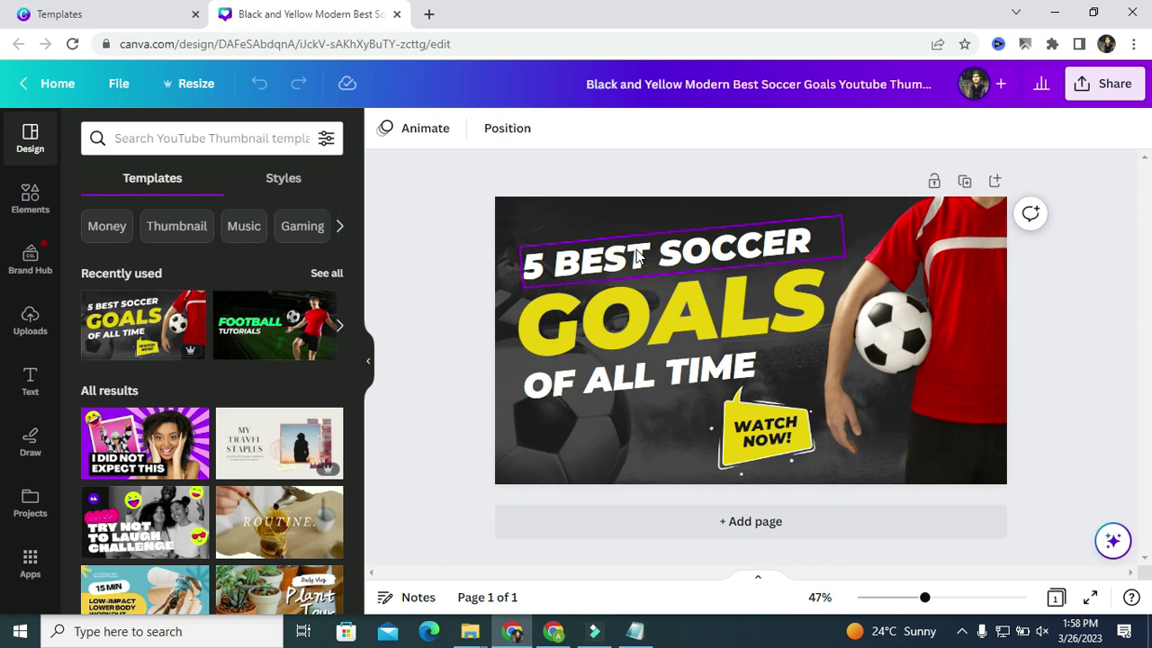
# Step: Replace the '5 BEST SOCCER GOALS' headline text with 'TOP 20' and 'RICHEST'
pyautogui.click(637, 252)
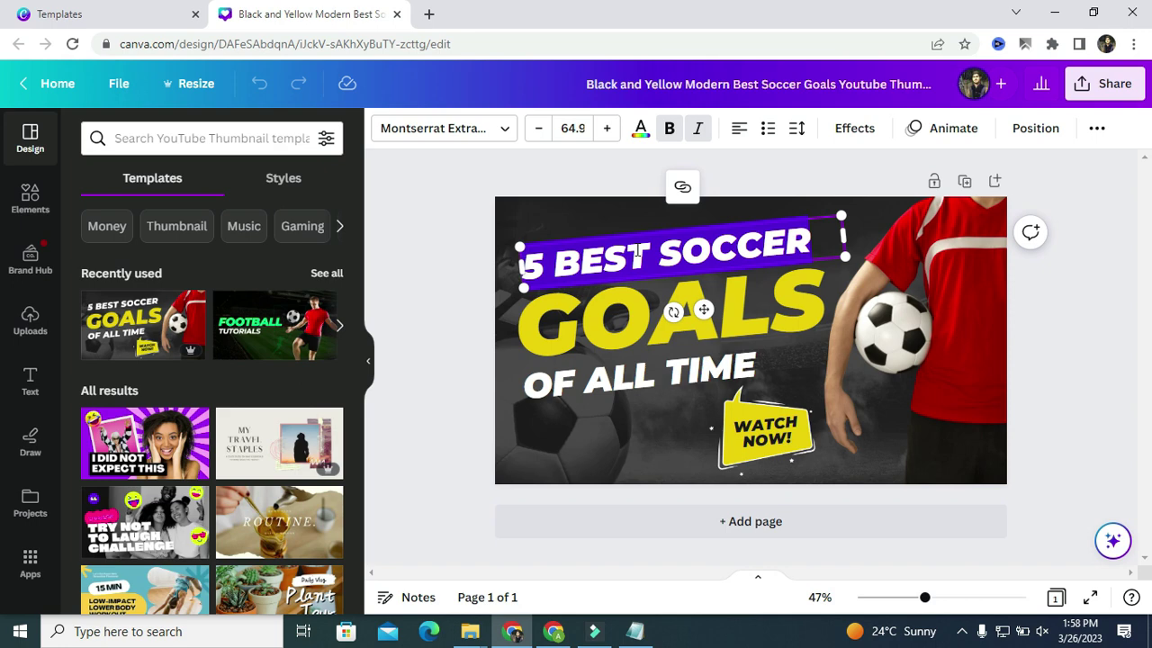
pyautogui.write('TOP ')
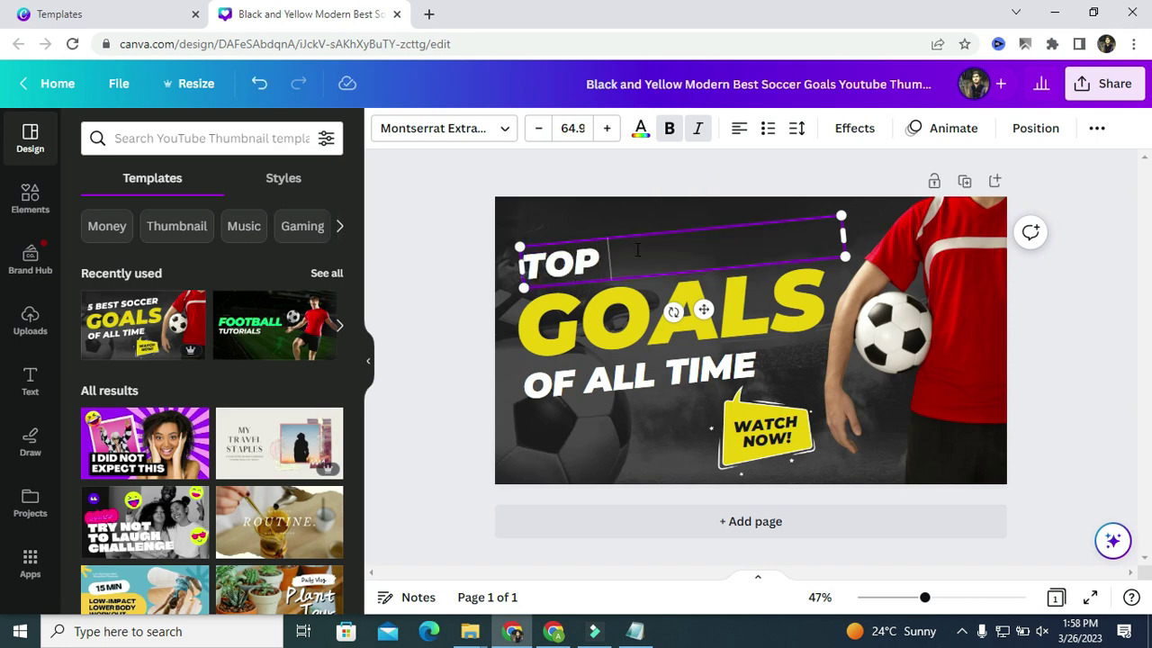
pyautogui.write('20')
pyautogui.doubleClick(631, 307)
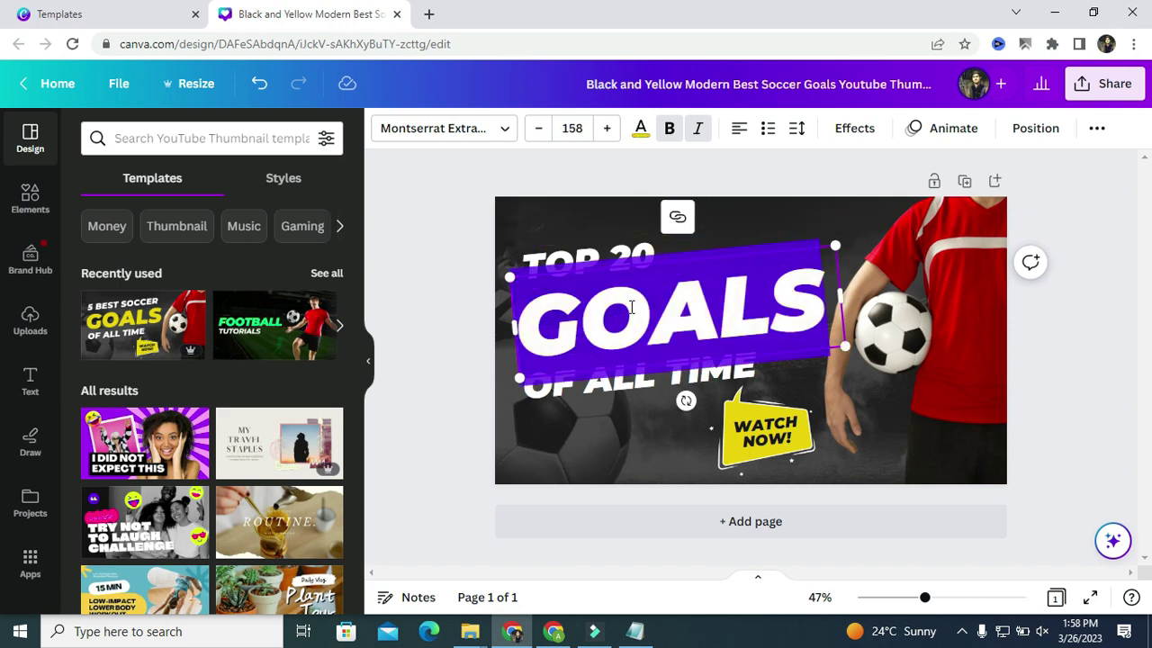
pyautogui.write('RICHE')
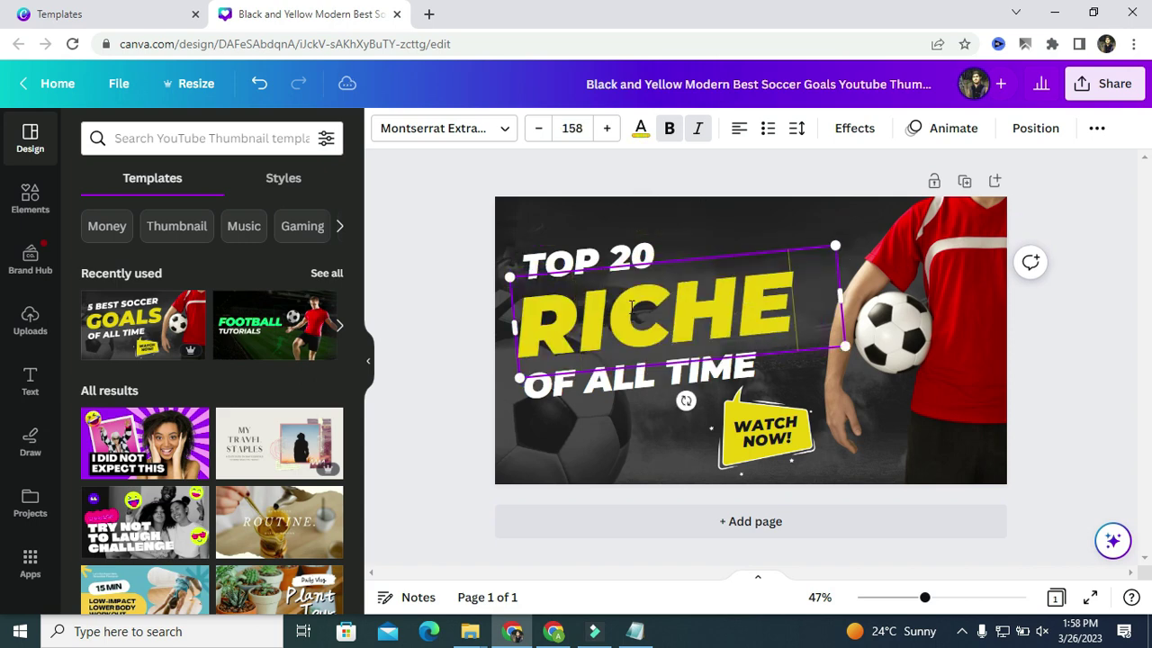
pyautogui.write('ST')
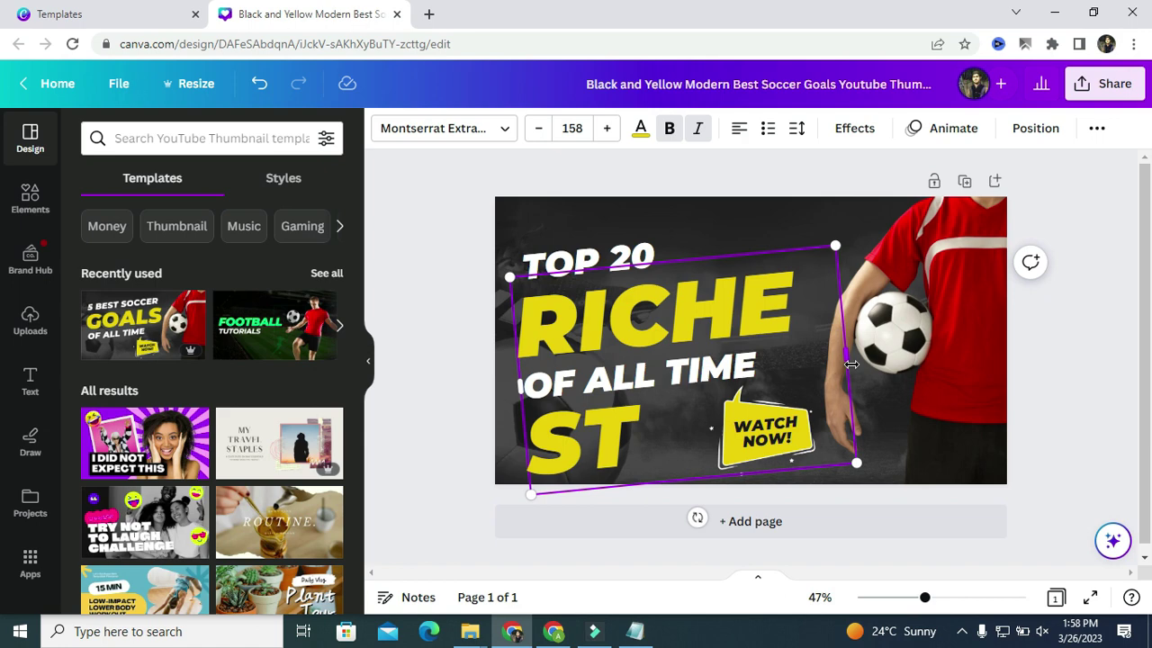
# Step: Resize the RICHEST text box to fit, then shift it slightly lower
pyautogui.moveTo(852, 364); pyautogui.dragTo(927, 356)
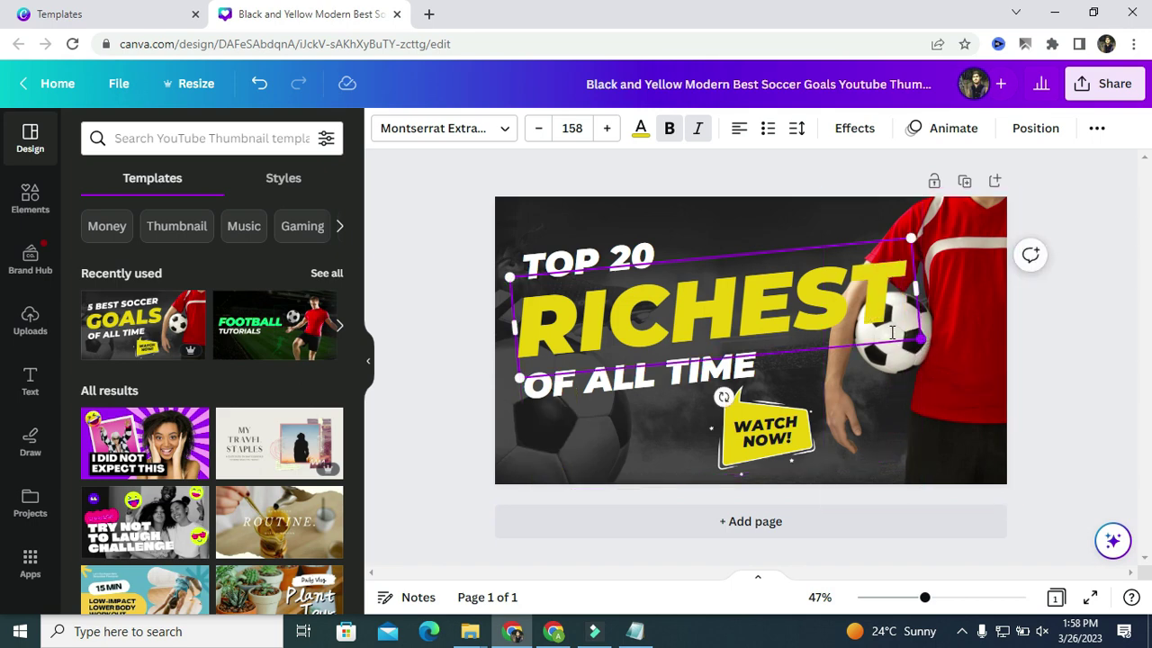
pyautogui.rightClick(891, 332)
pyautogui.click(919, 337)
pyautogui.moveTo(920, 338); pyautogui.dragTo(847, 326)
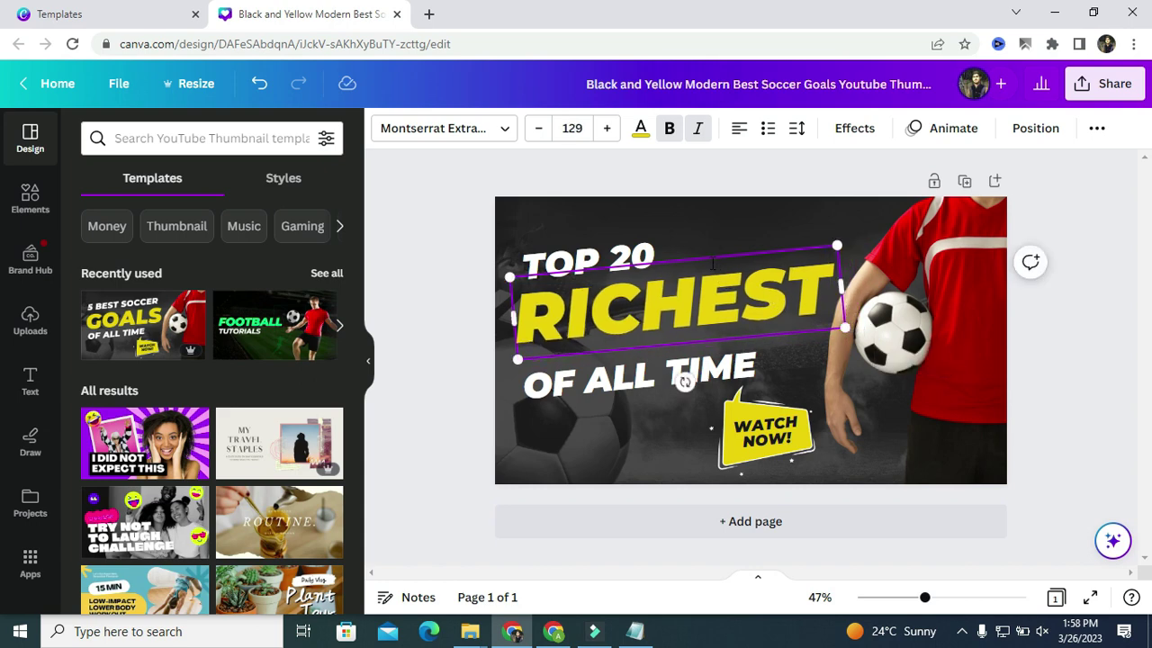
pyautogui.moveTo(711, 259); pyautogui.dragTo(710, 274)
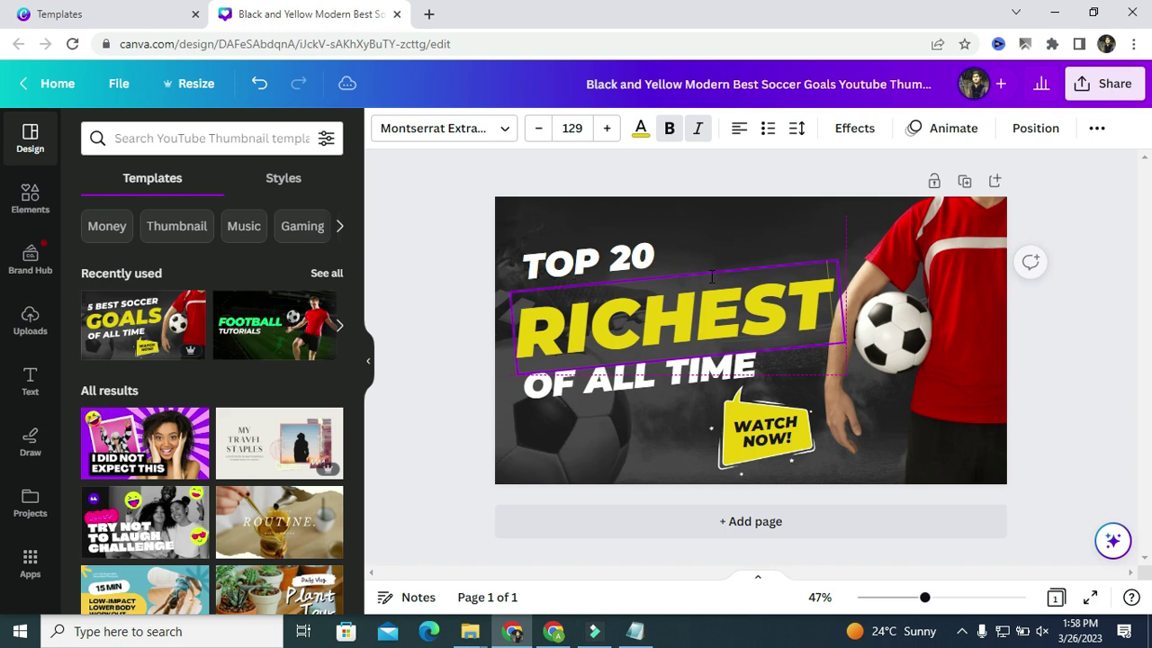
# Step: Center-align the TOP 20 line and retype 'OF ALL TIME' as 'FOOTBALLERS'
pyautogui.click(585, 258)
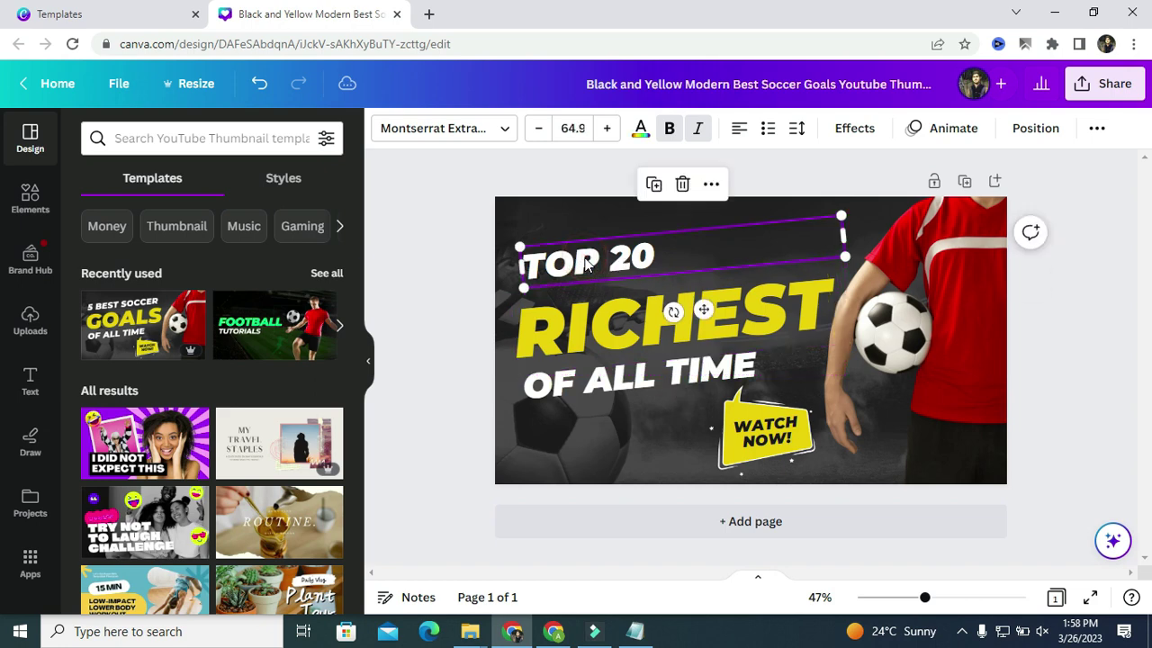
pyautogui.click(739, 129)
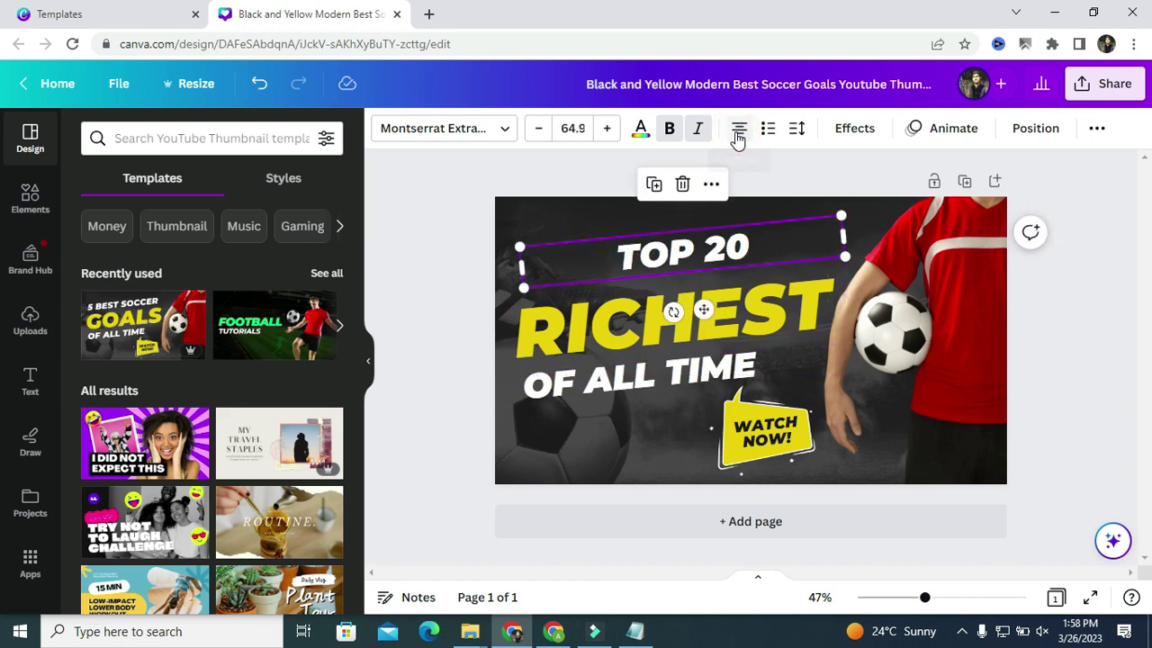
pyautogui.click(617, 376)
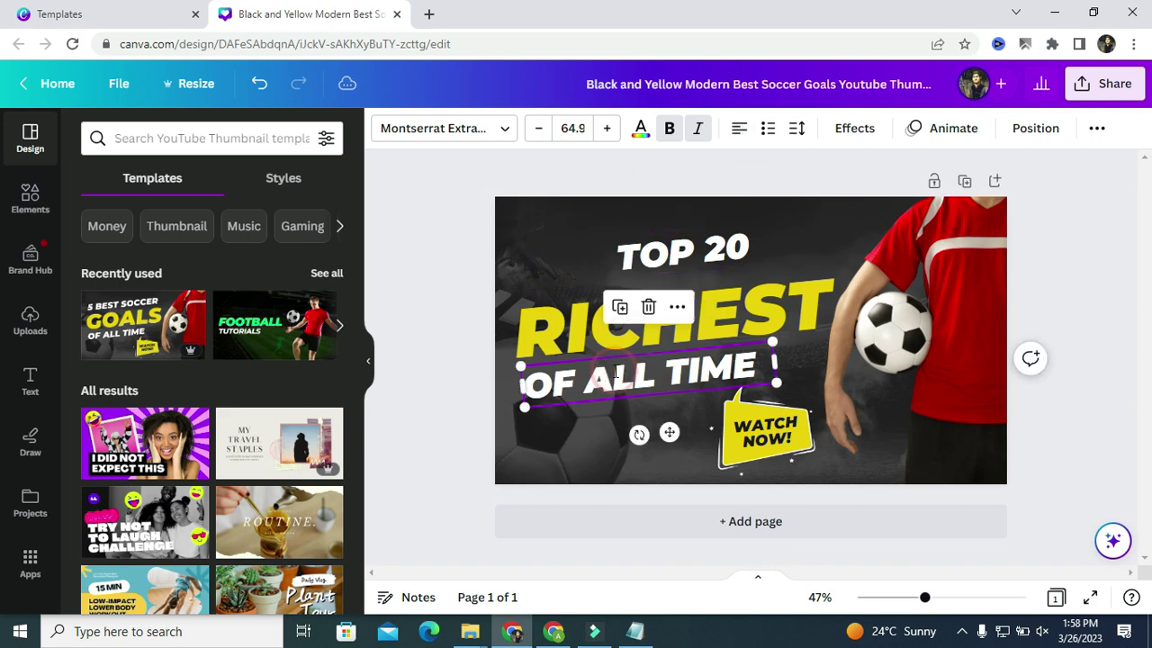
pyautogui.write('FOOT')
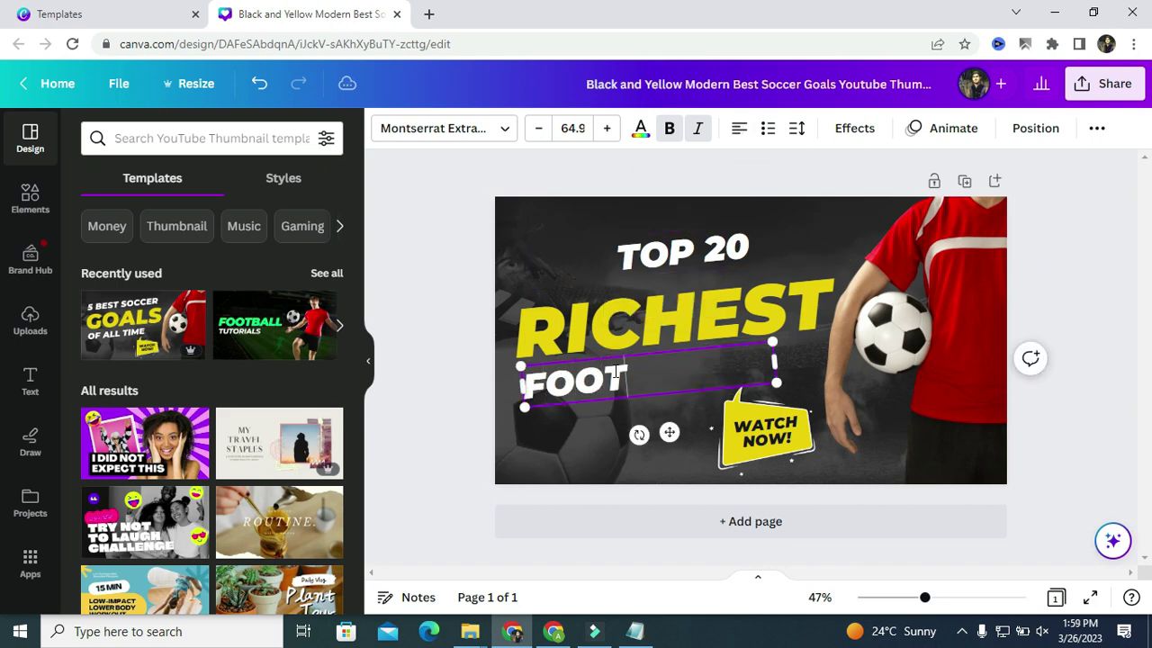
pyautogui.write('BALLER')
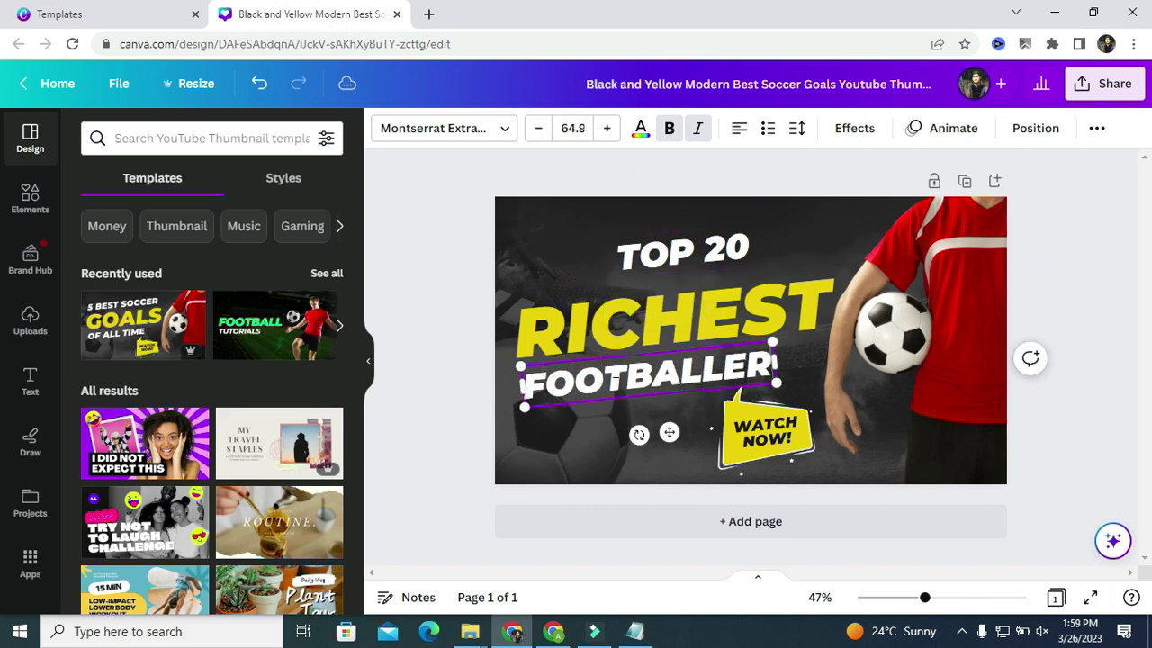
pyautogui.write('S')
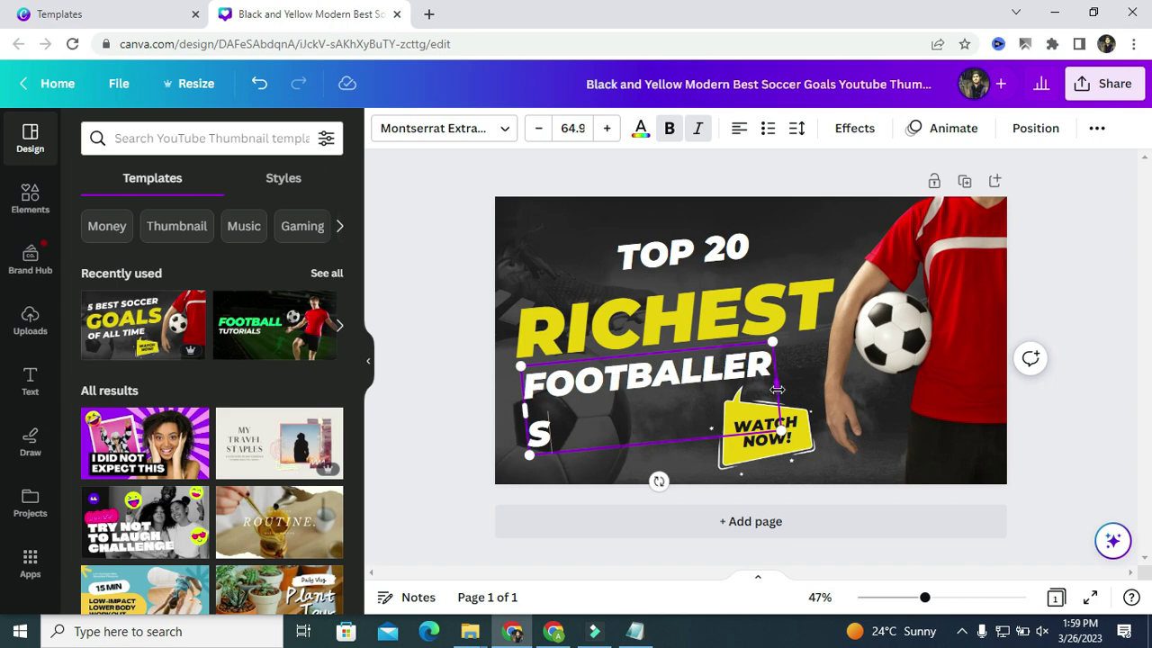
# Step: Widen the FOOTBALLERS box to one line and nudge it slightly right
pyautogui.moveTo(778, 387); pyautogui.dragTo(812, 385)
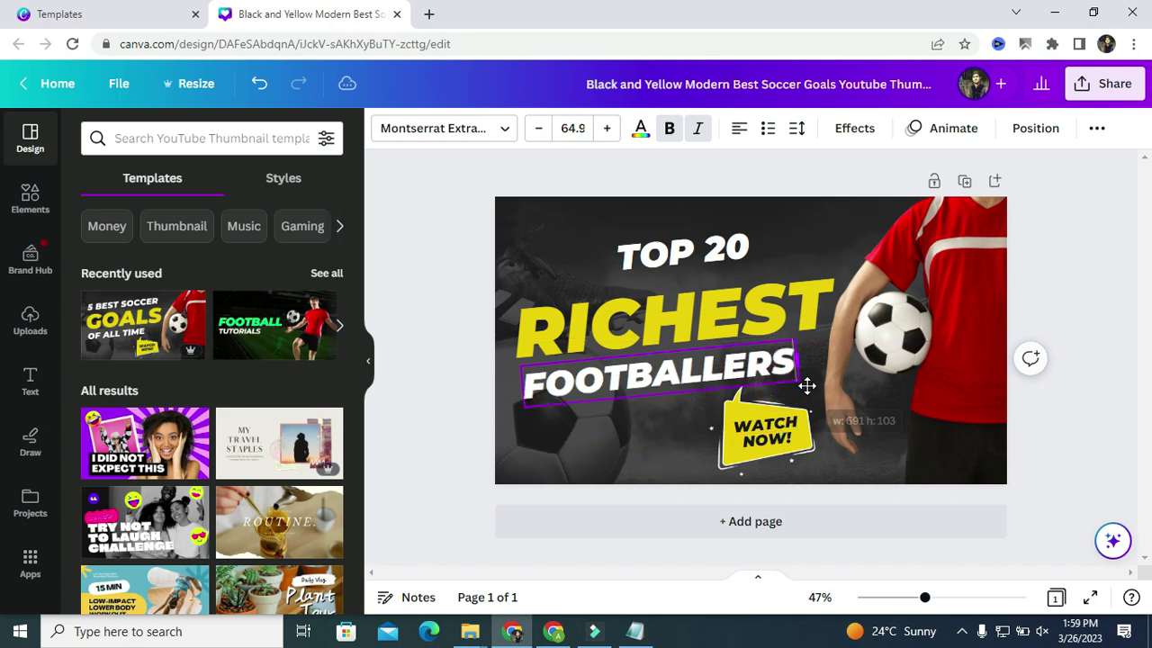
pyautogui.click(406, 303)
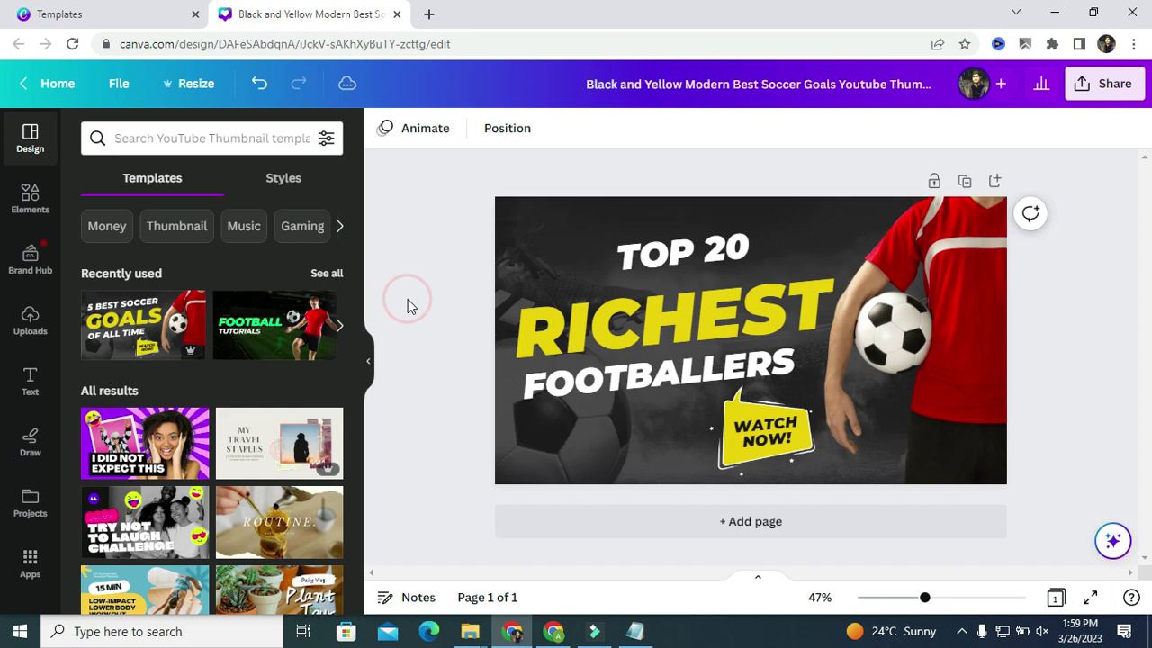
pyautogui.click(630, 378)
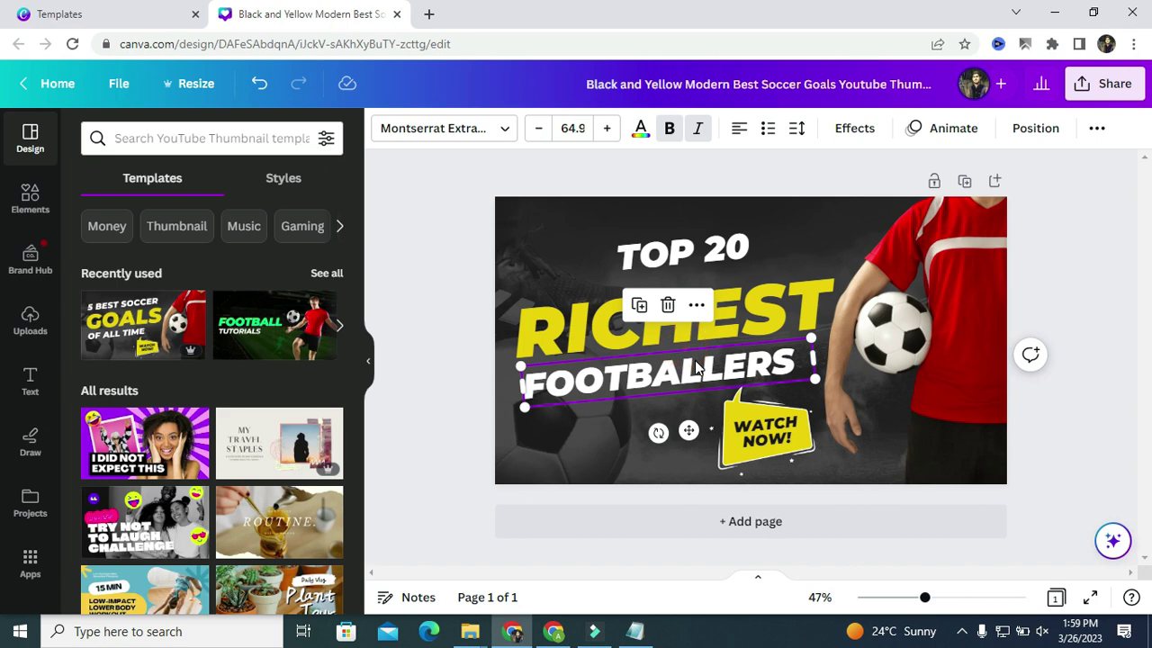
pyautogui.moveTo(695, 364)
pyautogui.mouseDown()
pyautogui.moveTo(711, 373)
pyautogui.moveTo(707, 364)
pyautogui.mouseUp()
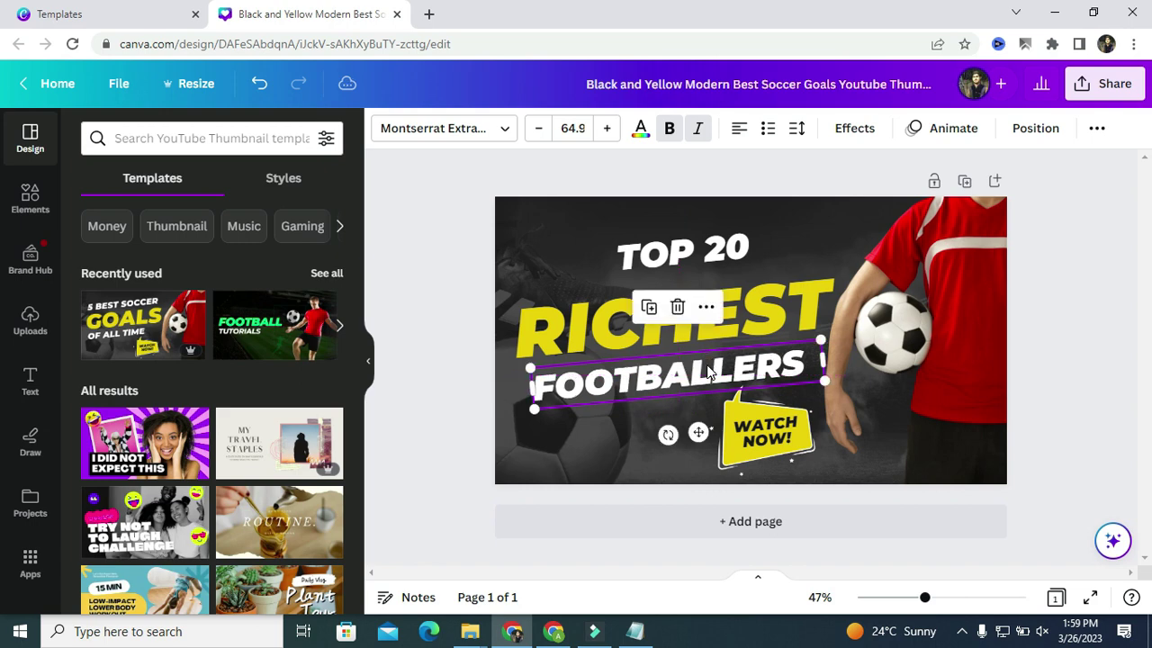
pyautogui.click(556, 246)
pyautogui.click(932, 275)
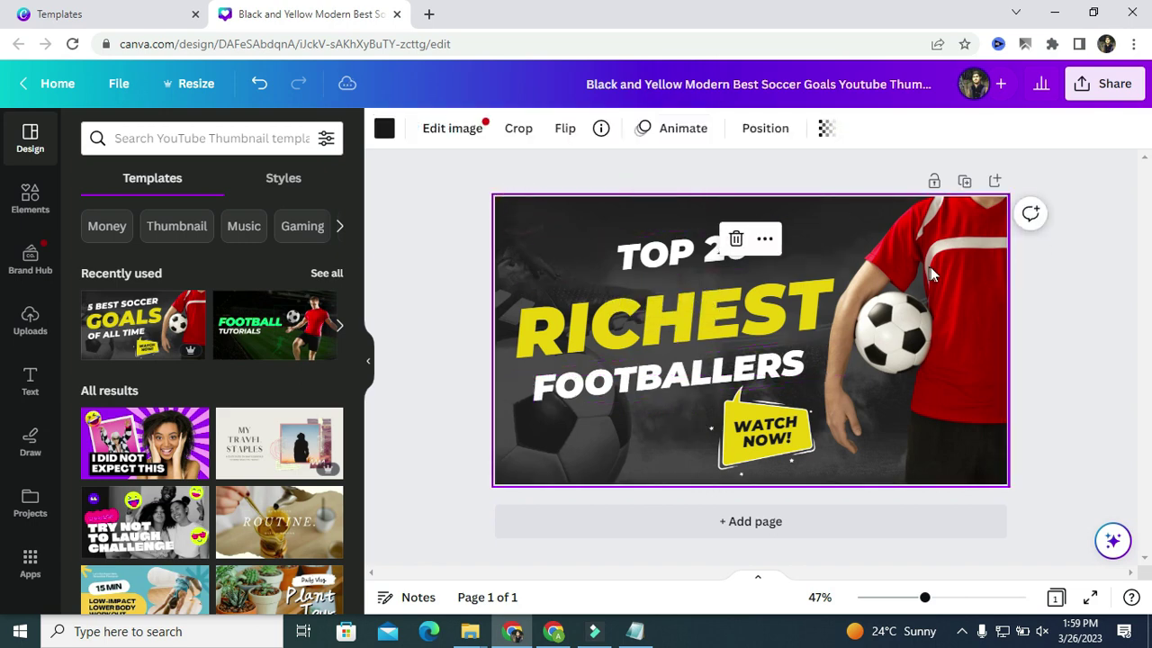
pyautogui.click(432, 204)
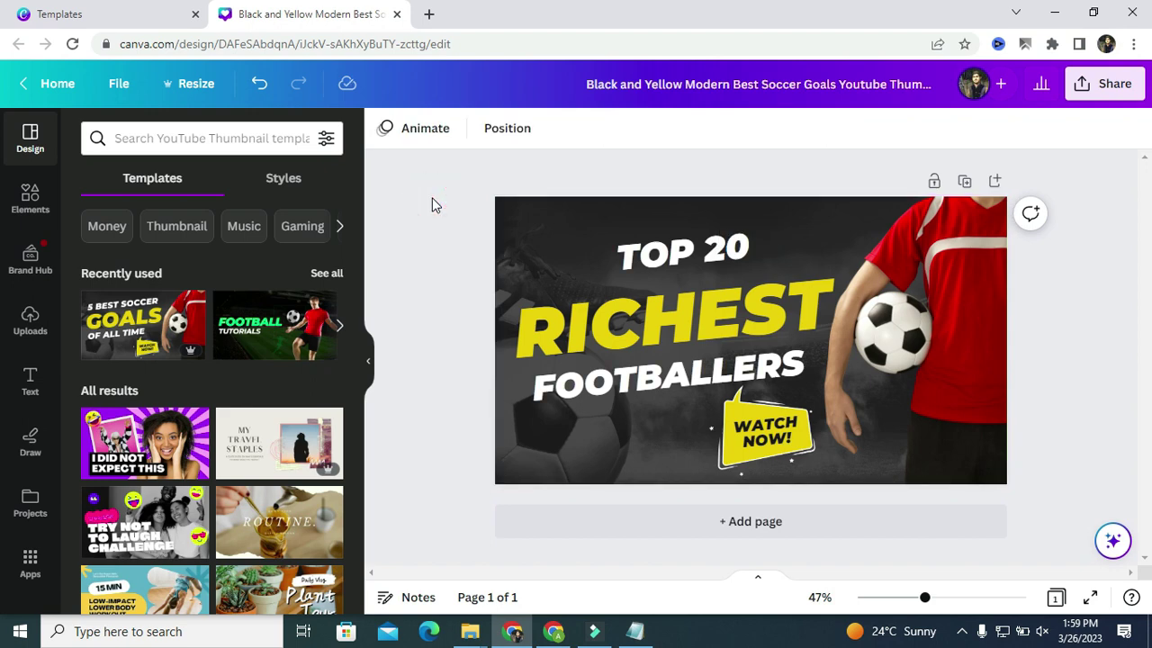
# Step: Download the thumbnail as a PNG and open the downloaded file
pyautogui.click(1111, 88)
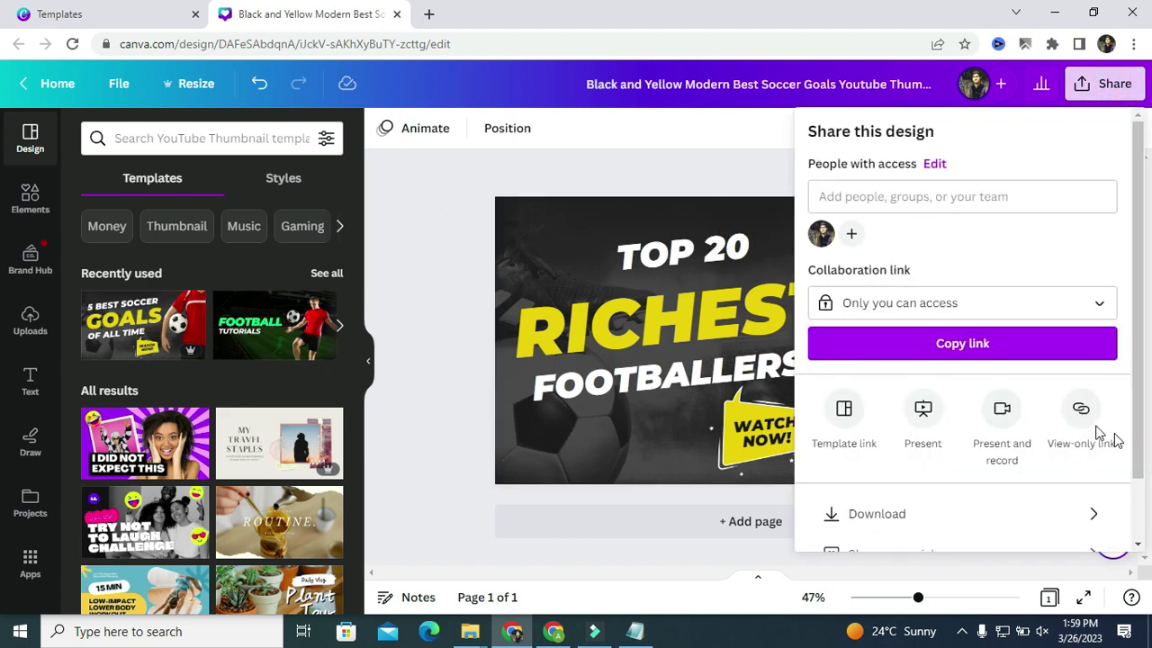
pyautogui.click(870, 515)
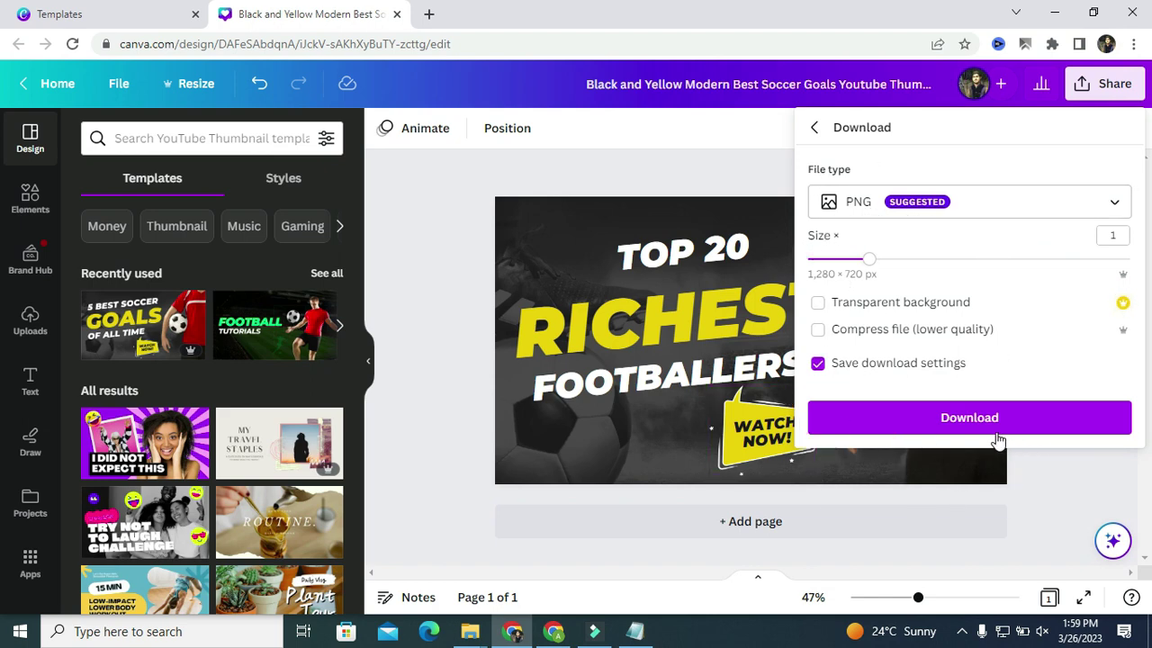
pyautogui.click(972, 419)
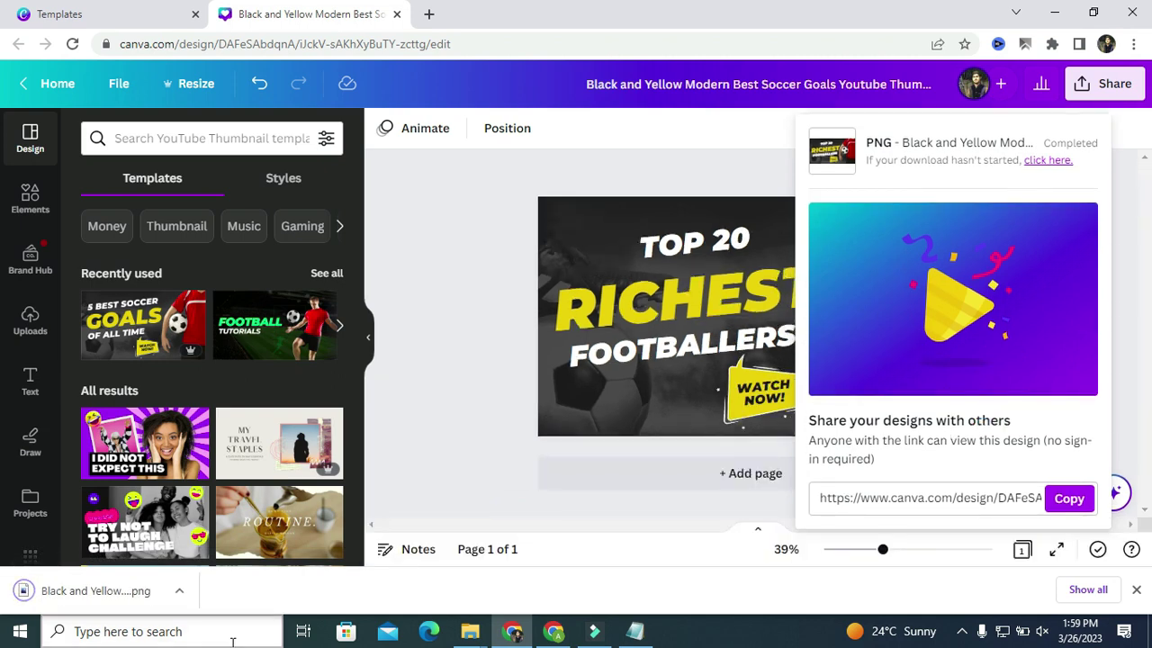
pyautogui.click(102, 590)
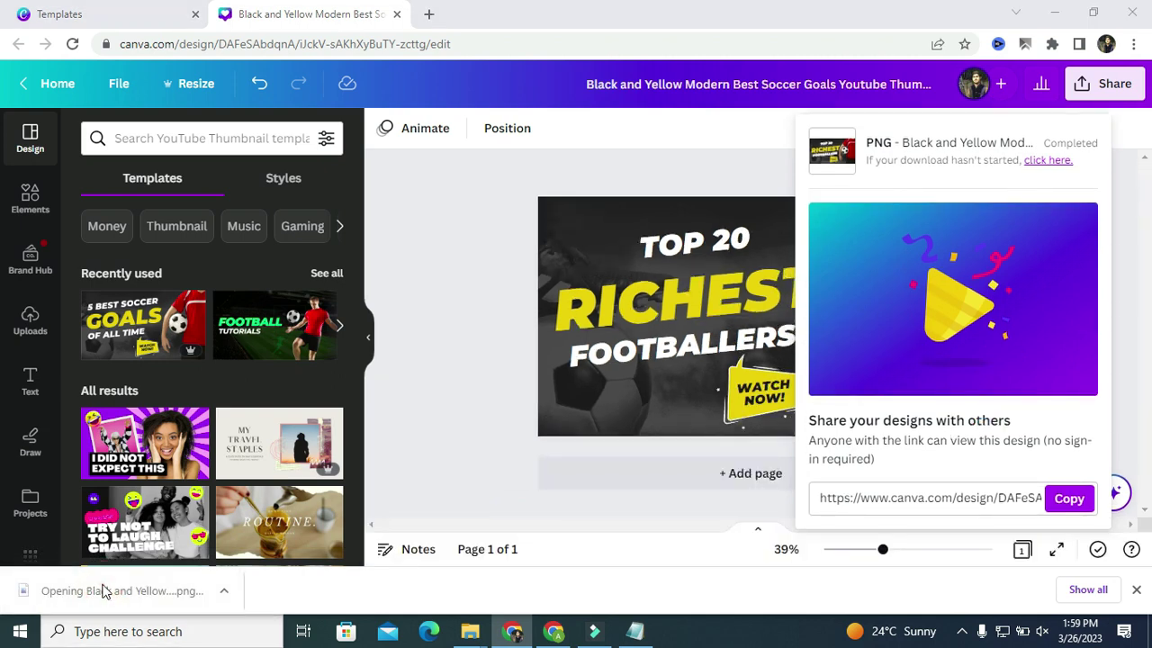